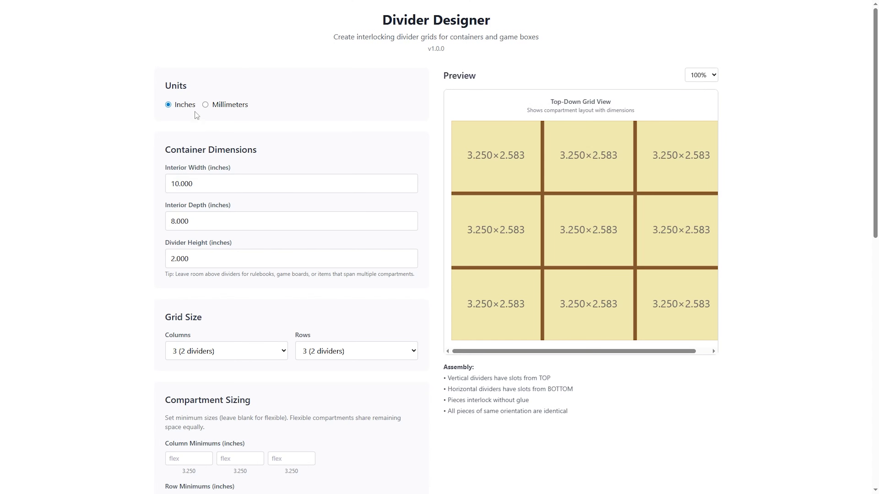
Set the interior width to 11.25 in and the preview zoom to 50%.
{"action": "left_click_drag", "start_coordinate": [202, 183], "coordinate": [162, 190]}
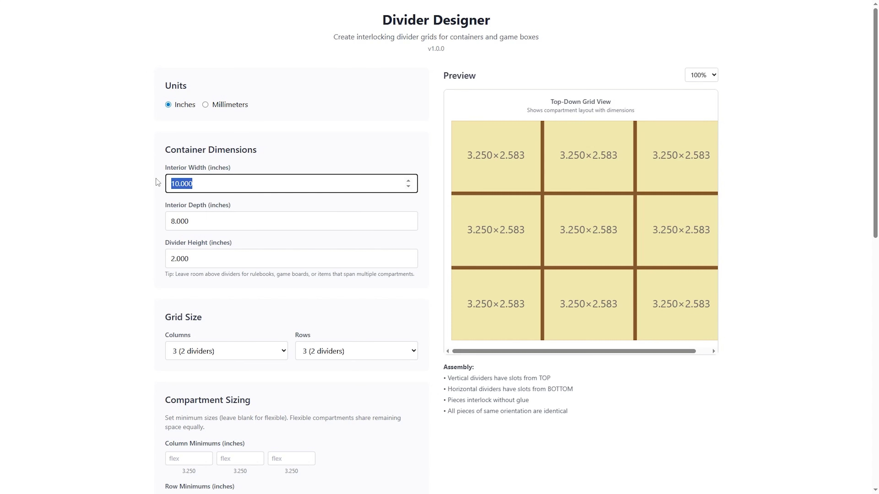
{"action": "type", "text": "11"}
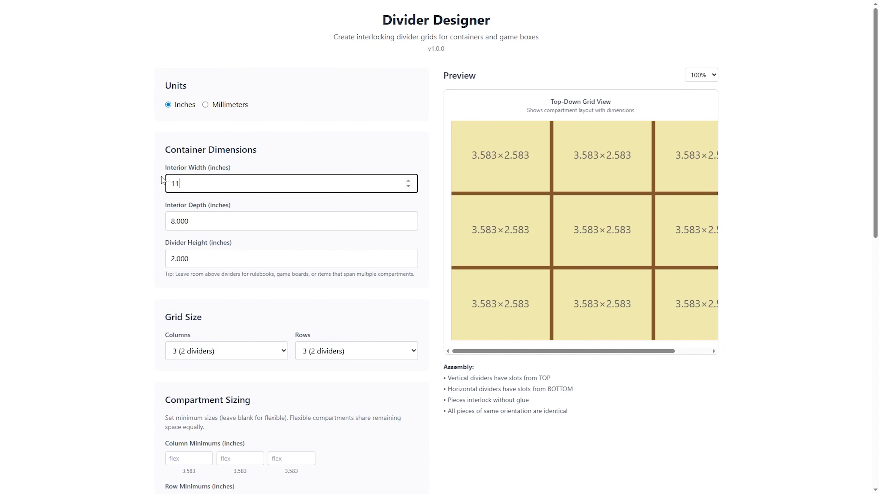
{"action": "type", "text": ".25"}
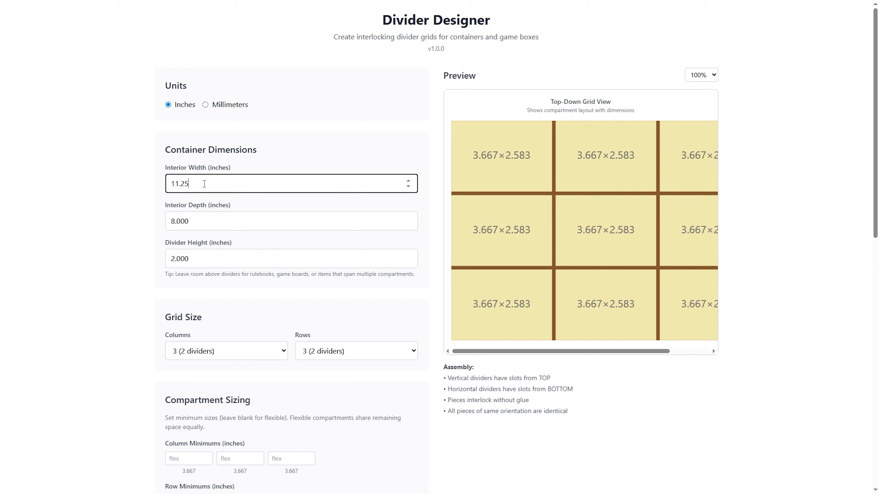
{"action": "left_click", "coordinate": [715, 79]}
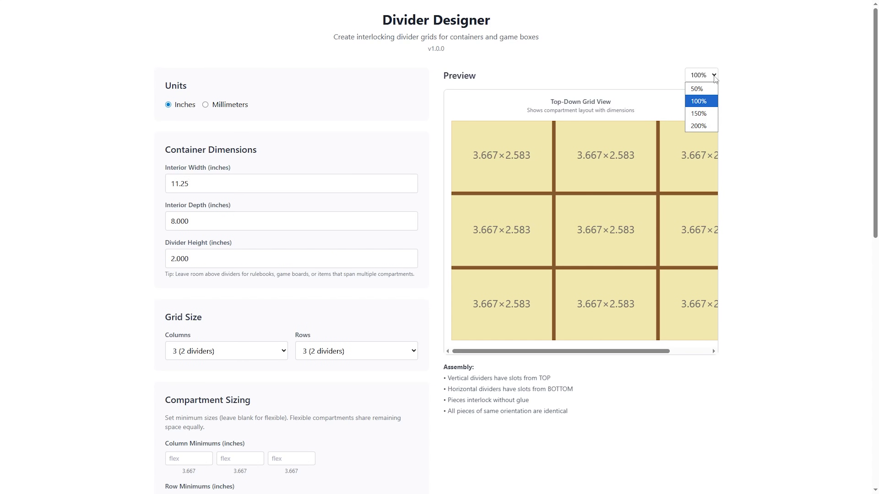
{"action": "left_click", "coordinate": [703, 88]}
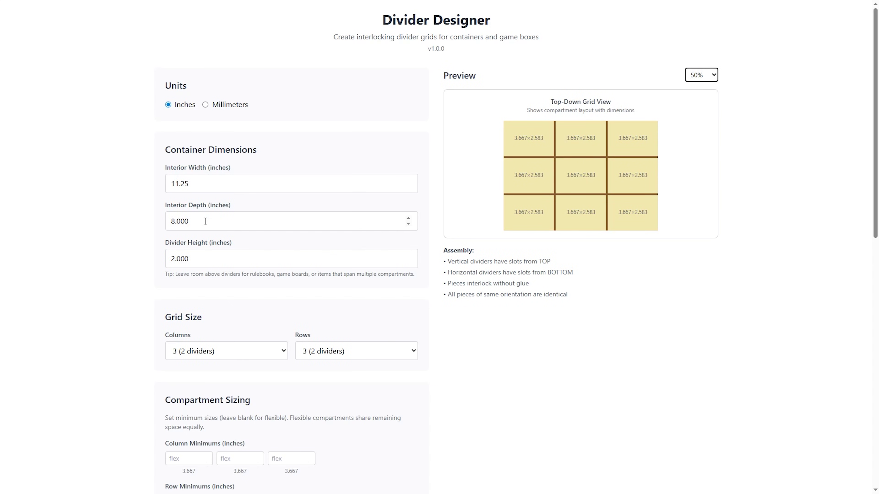
Set the interior depth to 11.25 in and the divider height to 1.75 in.
{"action": "double_click", "coordinate": [183, 222]}
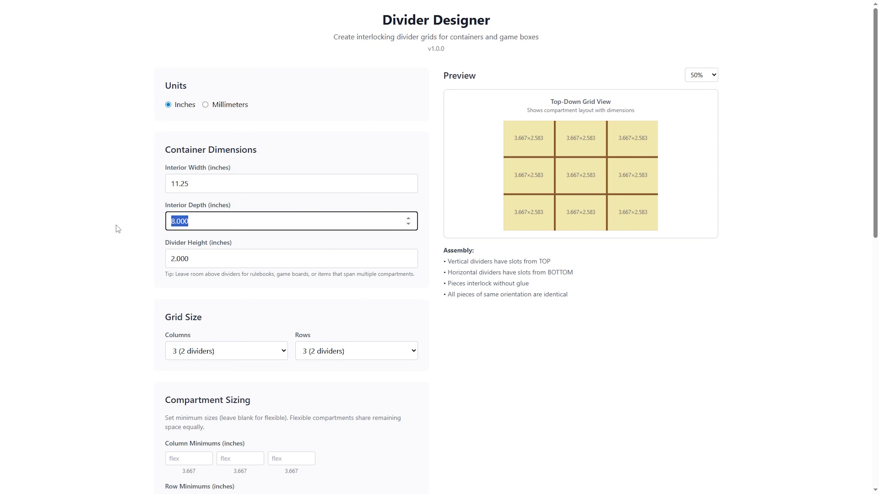
{"action": "type", "text": "11.25"}
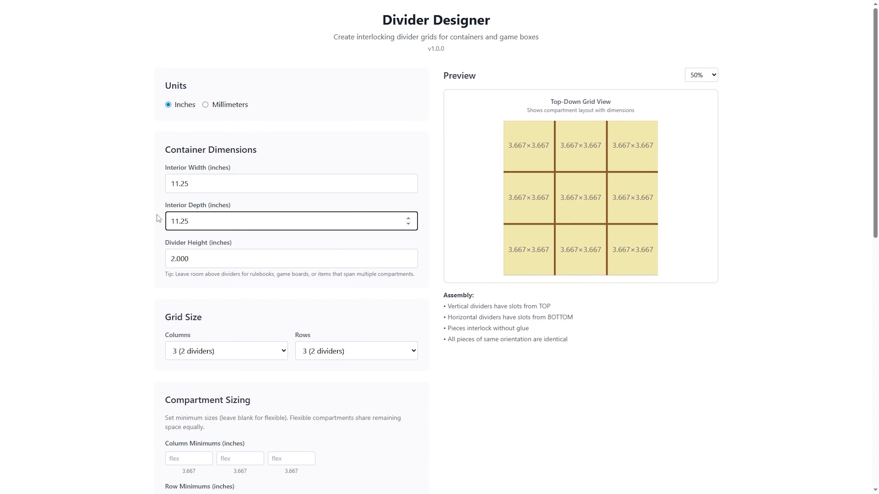
{"action": "left_click", "coordinate": [197, 262]}
{"action": "left_click_drag", "start_coordinate": [197, 258], "coordinate": [149, 268]}
{"action": "type", "text": "1.75"}
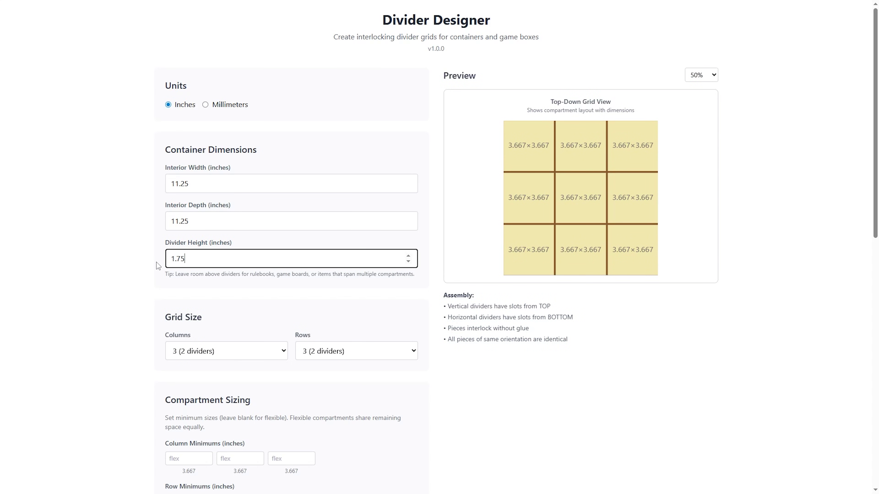
{"action": "left_click", "coordinate": [339, 295]}
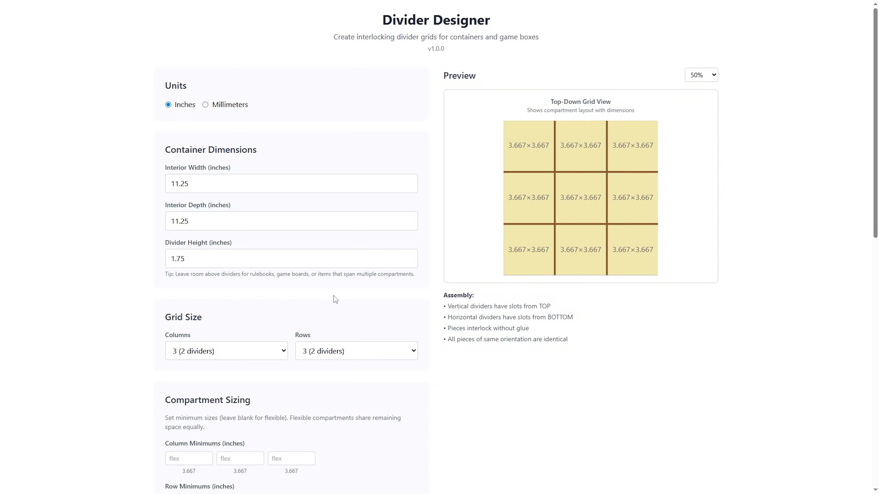
Choose 5 columns (4 dividers) and Nominal 1/8" (0.118") material thickness.
{"action": "left_click", "coordinate": [285, 351]}
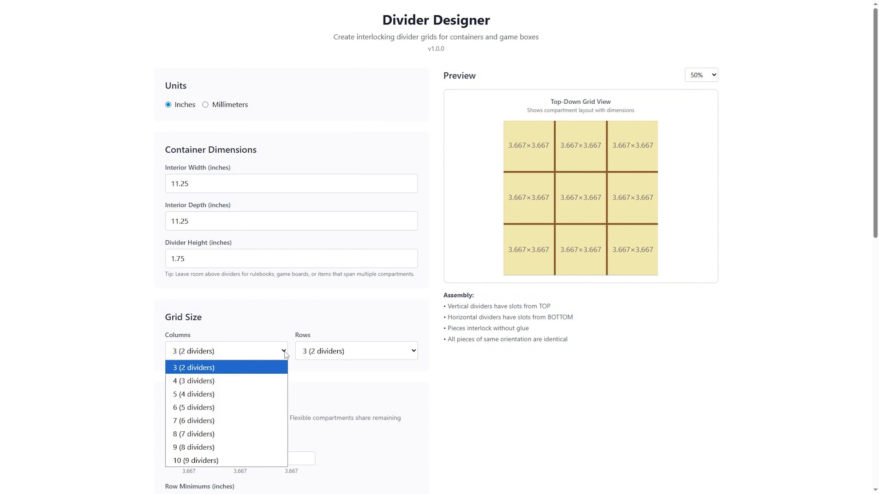
{"action": "left_click", "coordinate": [222, 394]}
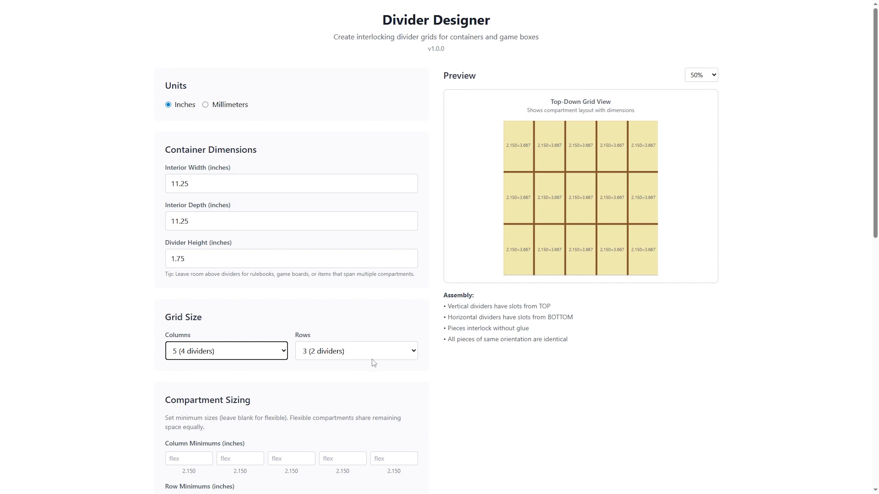
{"action": "left_click_drag", "start_coordinate": [876, 227], "coordinate": [875, 322]}
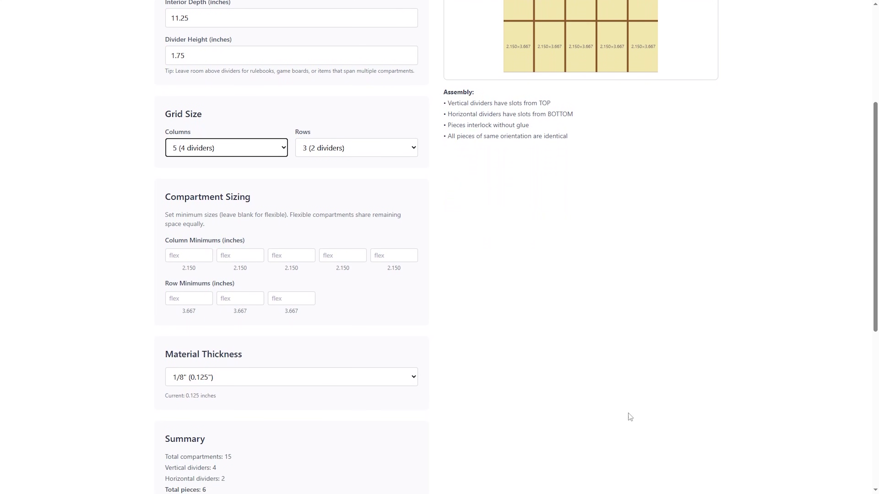
{"action": "left_click", "coordinate": [415, 377]}
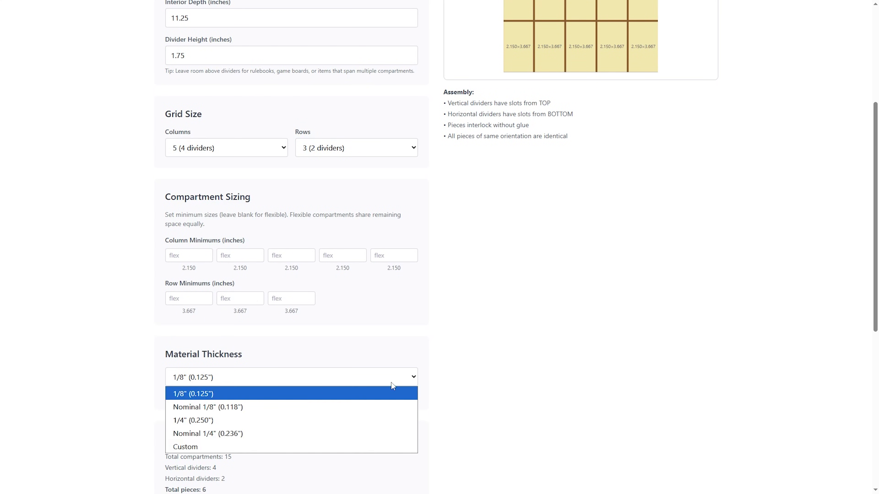
{"action": "left_click", "coordinate": [261, 407]}
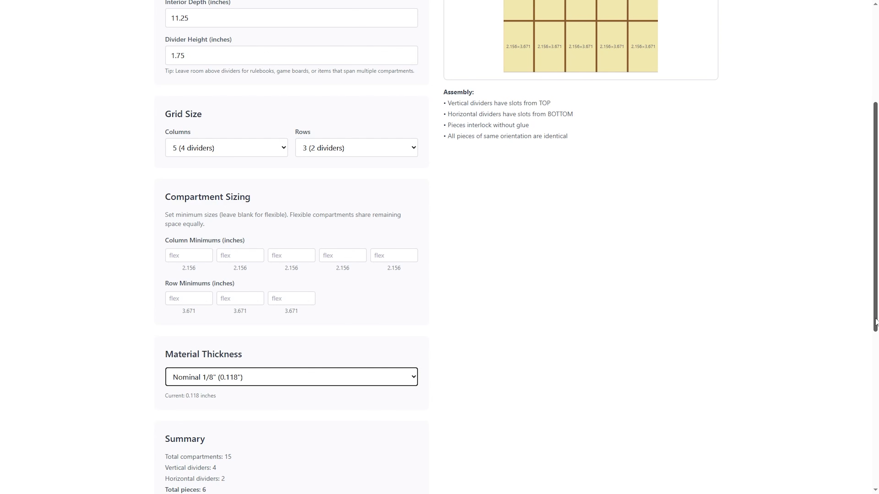
{"action": "left_click_drag", "start_coordinate": [876, 320], "coordinate": [877, 276]}
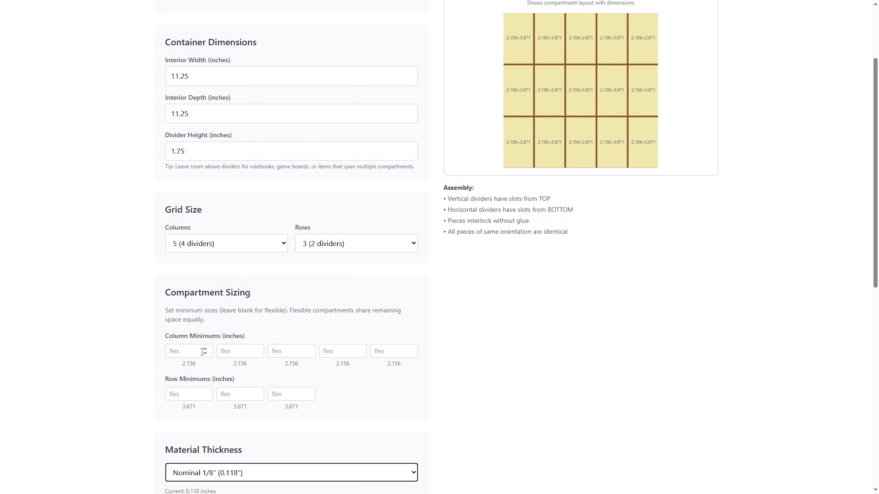
Enter column minimums of 0.125, 5.25, 3.25 and 0.125 in, leaving the fourth column flex.
{"action": "left_click", "coordinate": [182, 352]}
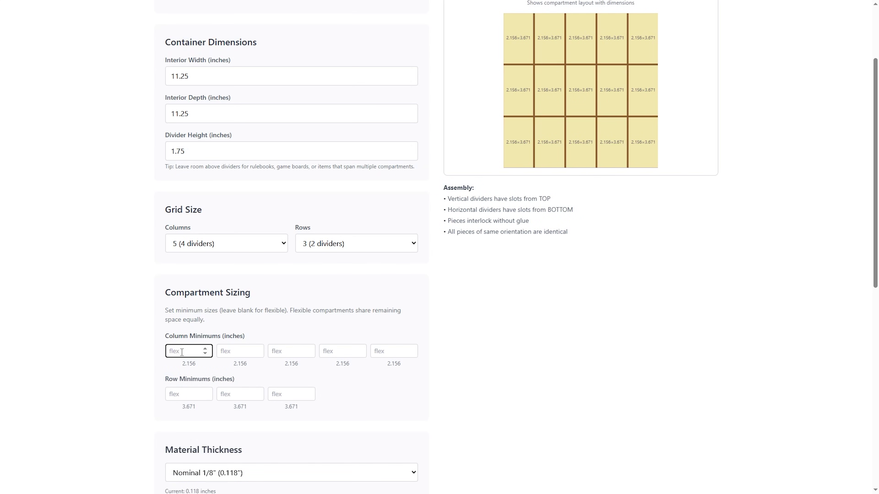
{"action": "type", "text": ".1"}
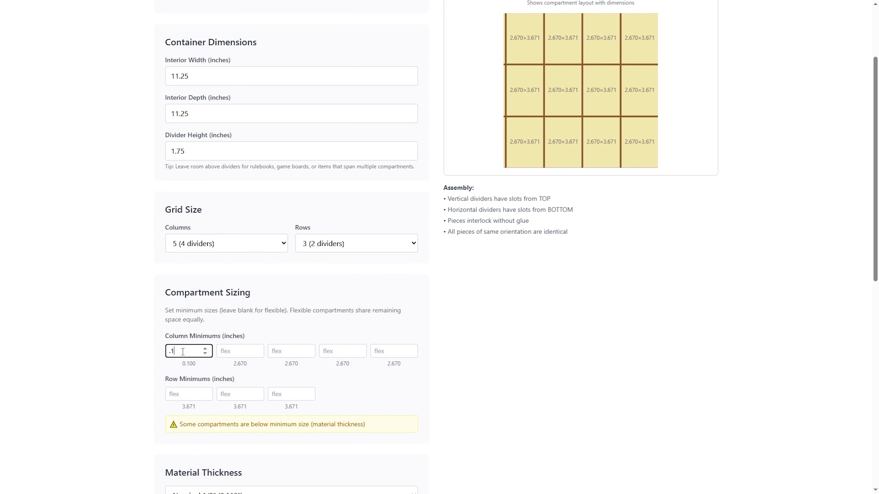
{"action": "type", "text": "25"}
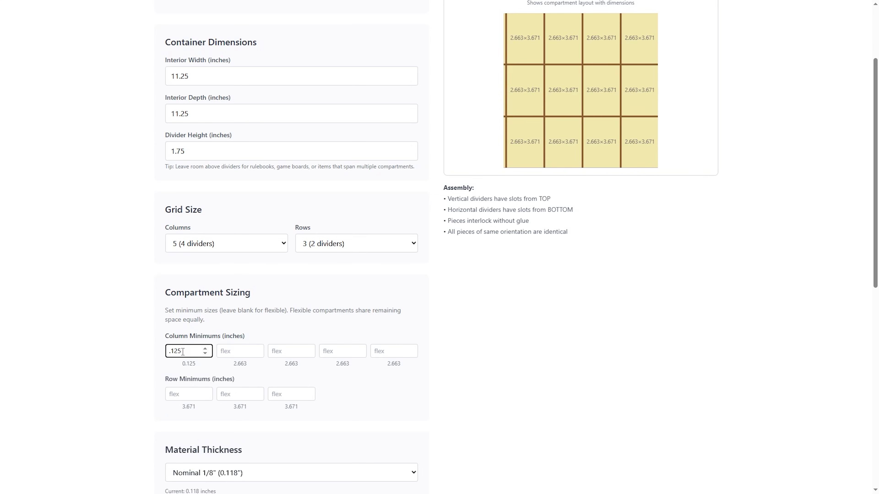
{"action": "left_click", "coordinate": [235, 350]}
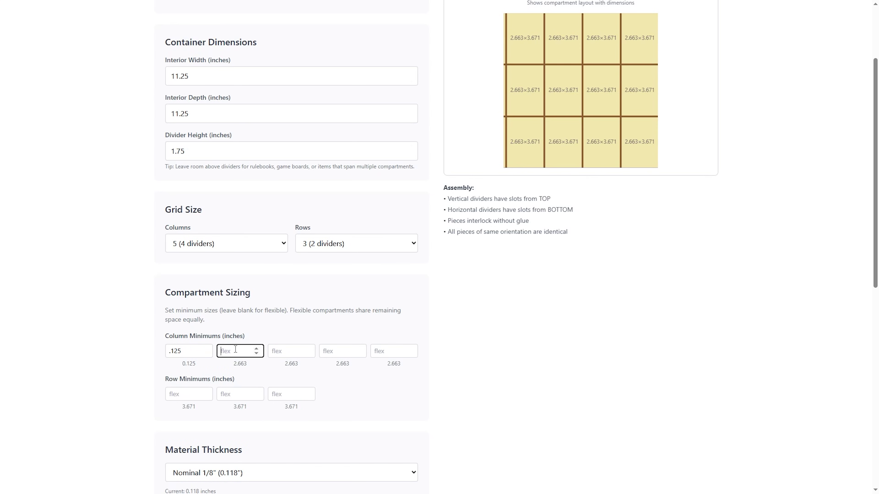
{"action": "type", "text": "5.25"}
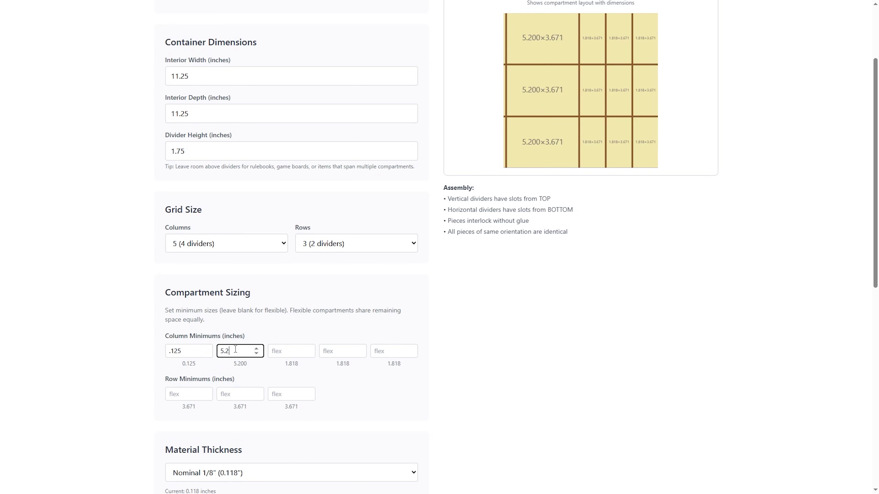
{"action": "left_click", "coordinate": [278, 351]}
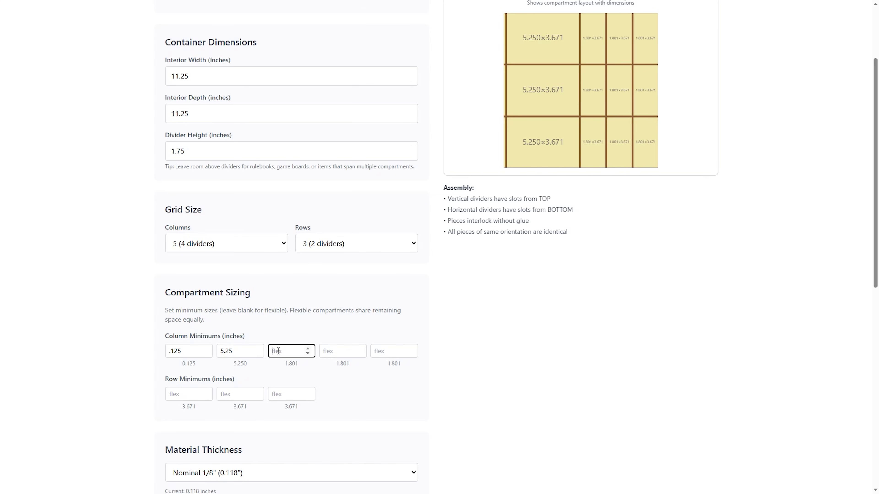
{"action": "type", "text": "3.25"}
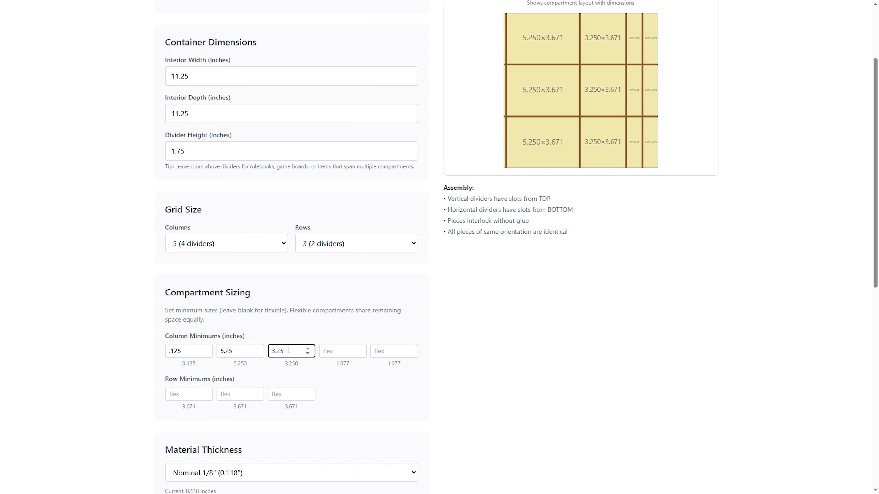
{"action": "left_click", "coordinate": [380, 353]}
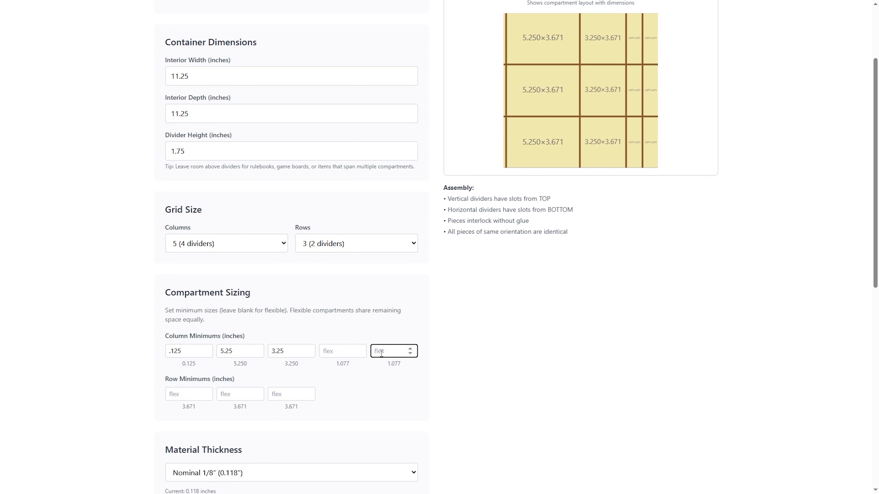
{"action": "type", "text": ".125"}
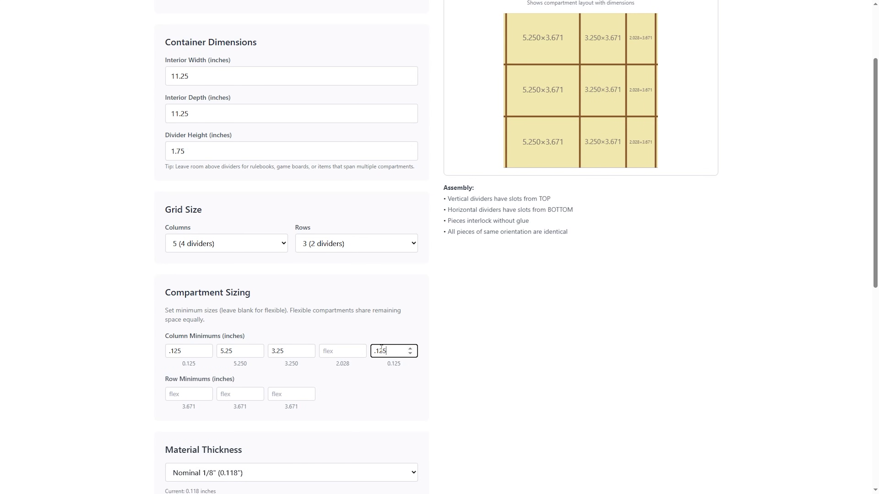
{"action": "left_click", "coordinate": [433, 346]}
Enter 0.125 in as the first and third row minimums, leaving the middle row flex.
{"action": "left_click", "coordinate": [179, 396]}
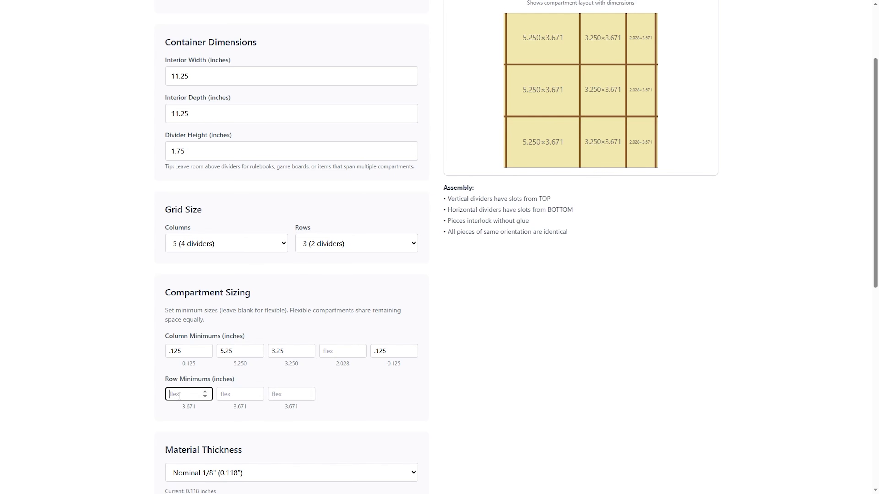
{"action": "type", "text": ".125"}
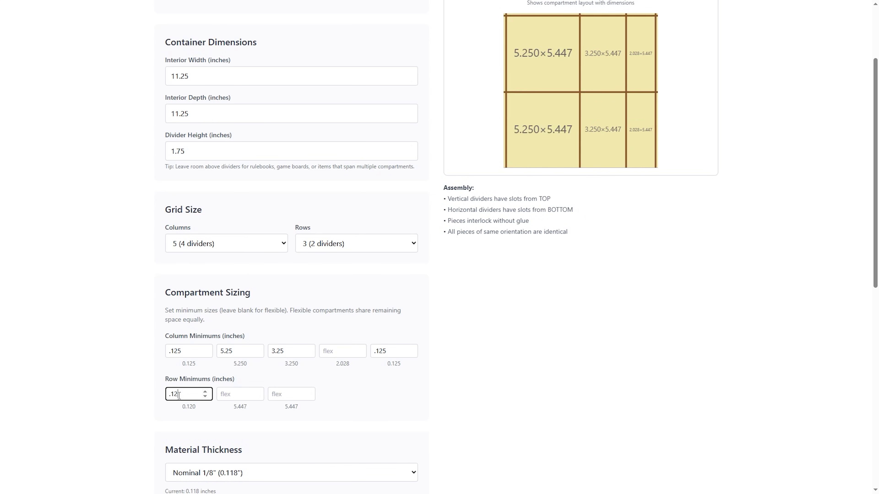
{"action": "left_click", "coordinate": [273, 393]}
{"action": "type", "text": ".125"}
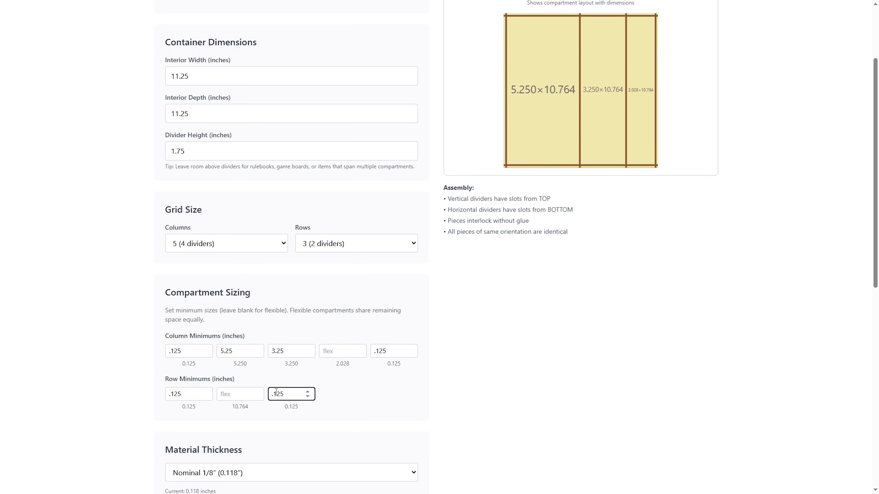
{"action": "left_click", "coordinate": [363, 398]}
Pick 12" × 12" as the material size and confirm all pieces still fit.
{"action": "left_click_drag", "start_coordinate": [875, 252], "coordinate": [875, 440]}
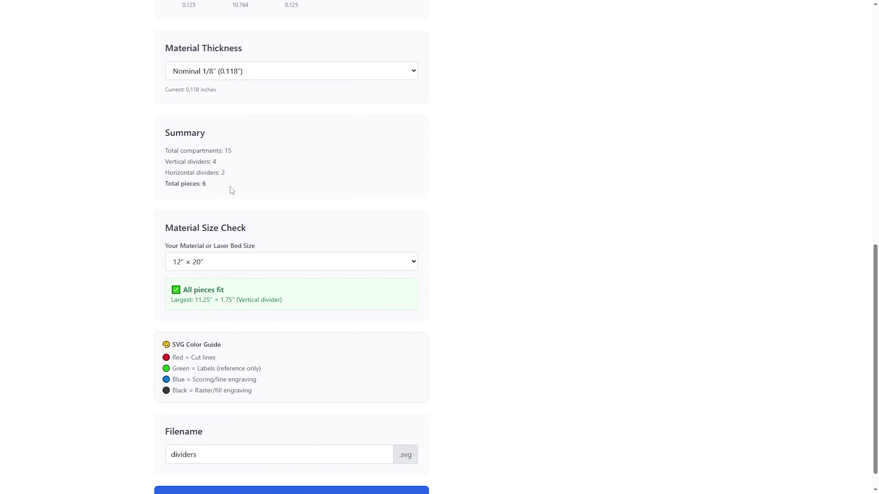
{"action": "left_click", "coordinate": [416, 261]}
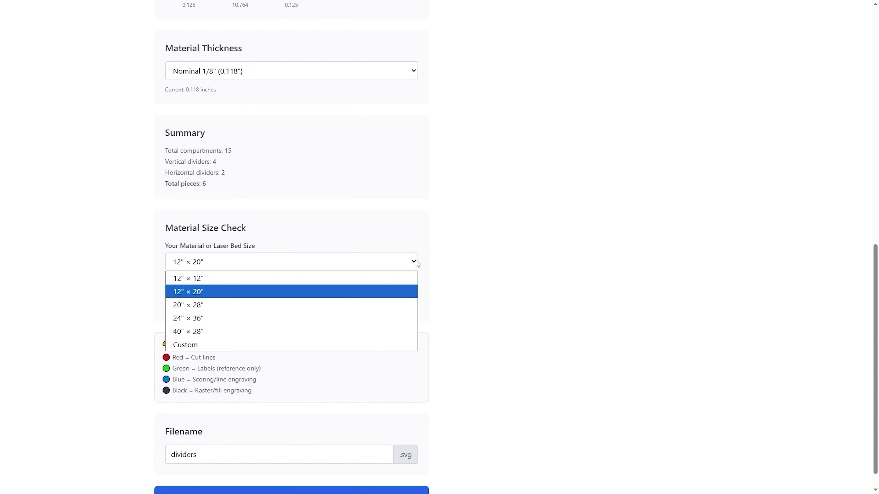
{"action": "left_click", "coordinate": [392, 279]}
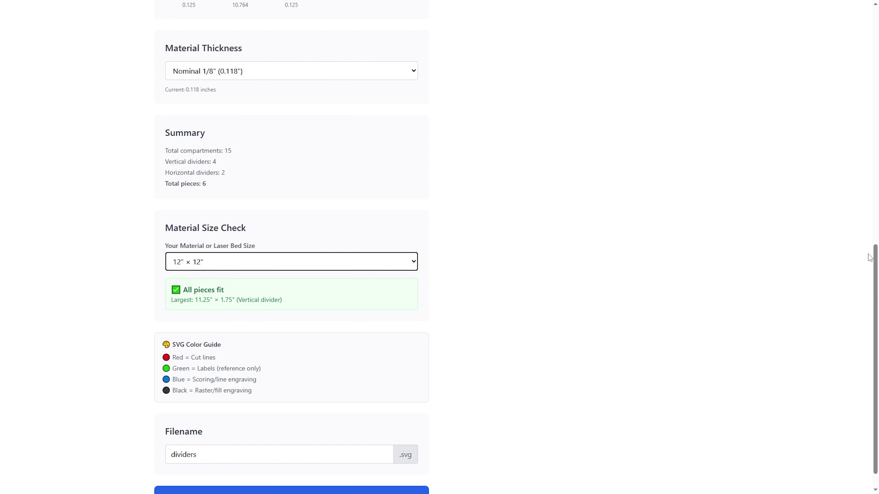
{"action": "scroll", "coordinate": [863, 263], "scroll_direction": "down", "scroll_amount": 1}
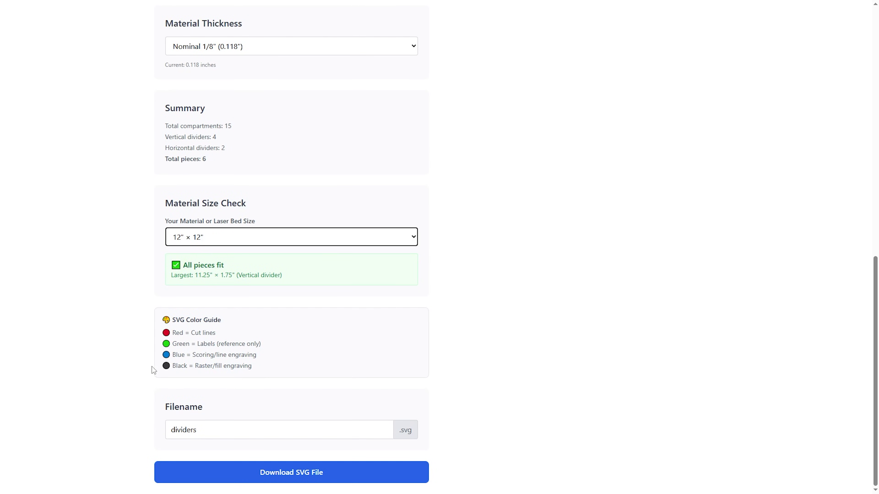
Download the design as dividers.svg and open it to view the divider strips.
{"action": "left_click", "coordinate": [253, 472]}
{"action": "key", "text": "Escape"}
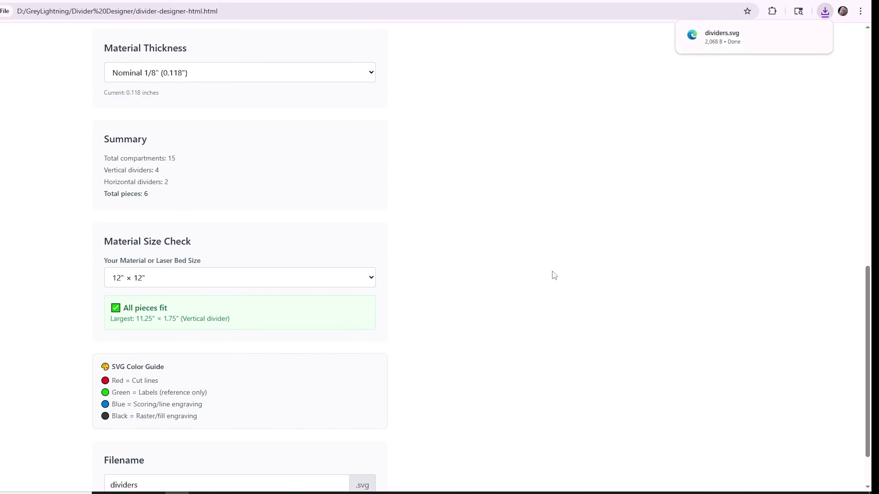
{"action": "left_click", "coordinate": [733, 40]}
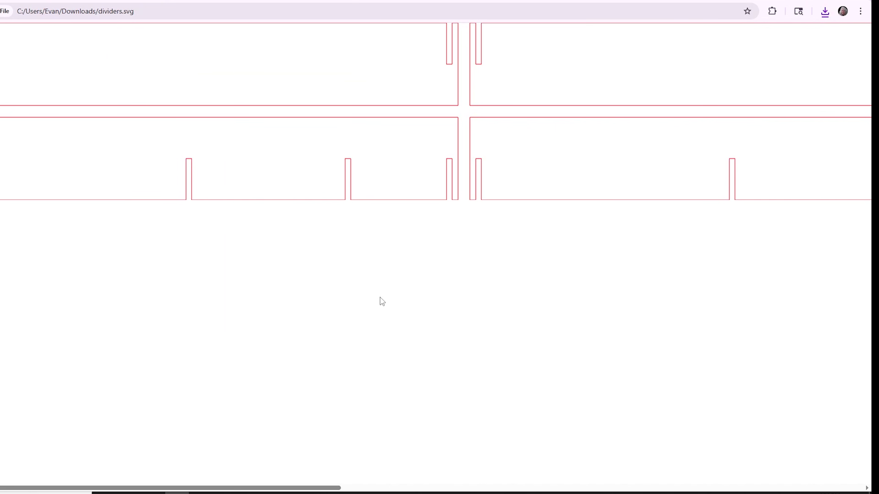
{"action": "left_click_drag", "start_coordinate": [304, 489], "coordinate": [846, 479]}
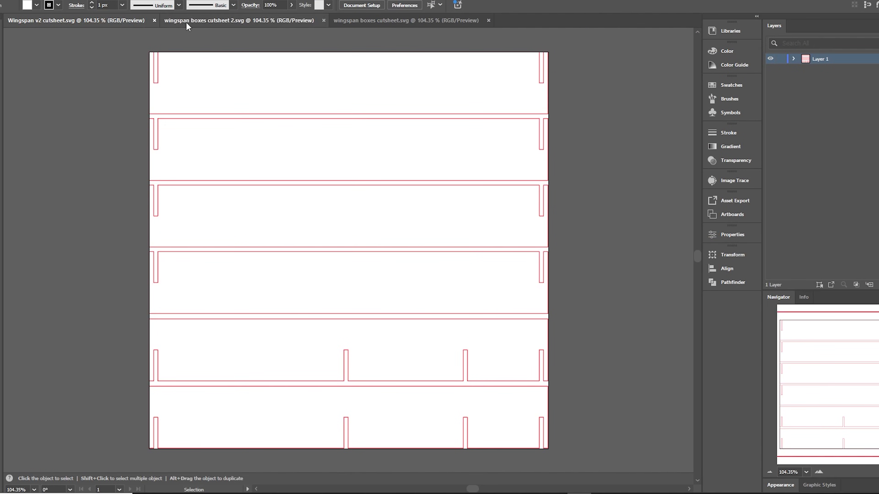
Switch from wingspan boxes cutsheet 2.svg to the wingspan boxes cutsheet.svg document.
{"action": "left_click", "coordinate": [186, 22]}
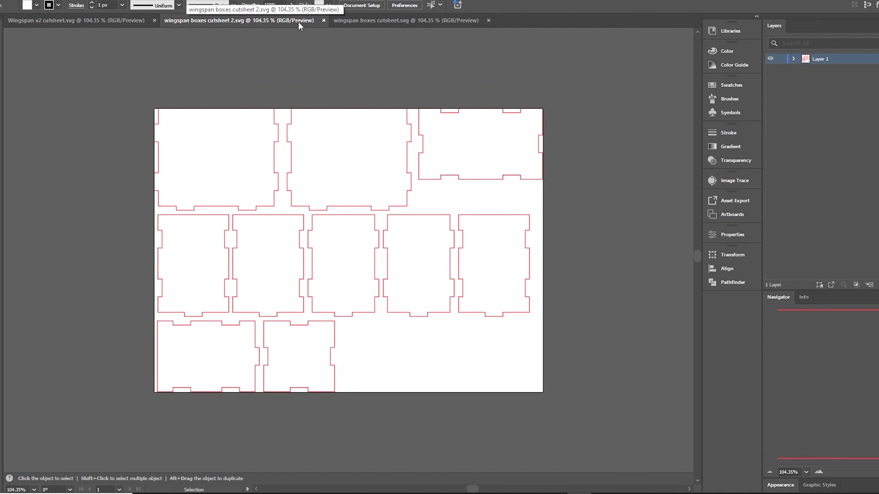
{"action": "left_click", "coordinate": [357, 20]}
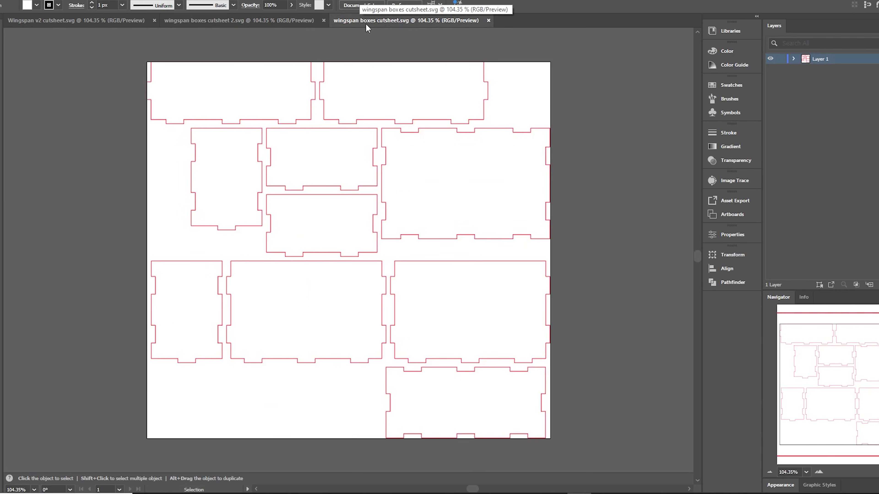